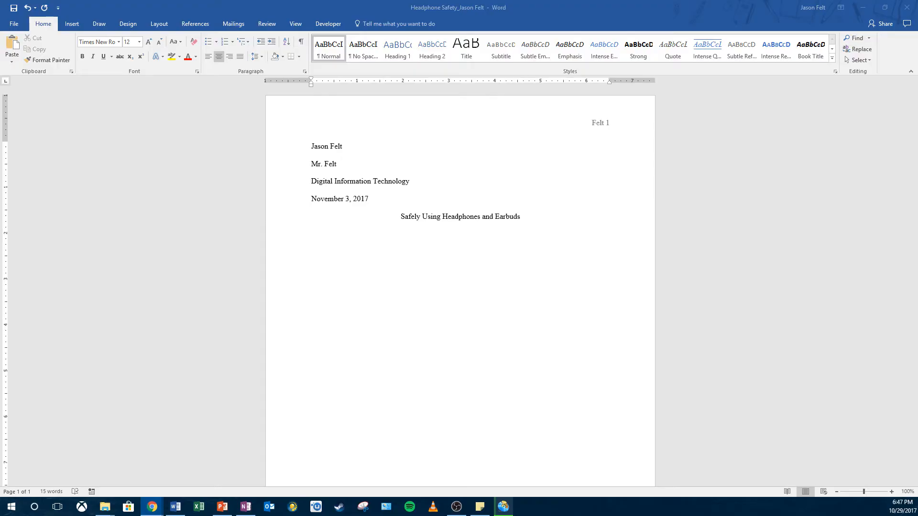
Examine the textbook's tables of keyboard shortcuts for formatting characters and paragraphs
{"action": "left_click_drag", "start_coordinate": [917, 191], "coordinate": [550, 1]}
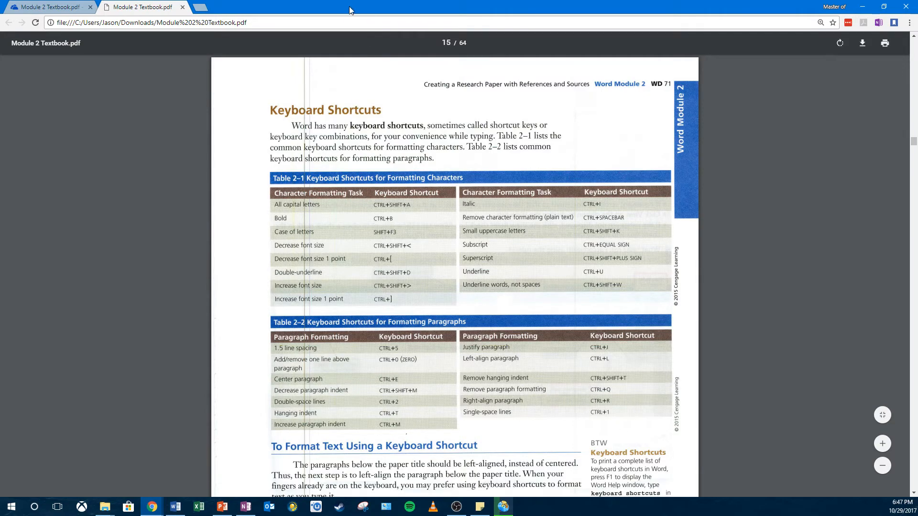
{"action": "left_click_drag", "start_coordinate": [350, 7], "coordinate": [917, 24]}
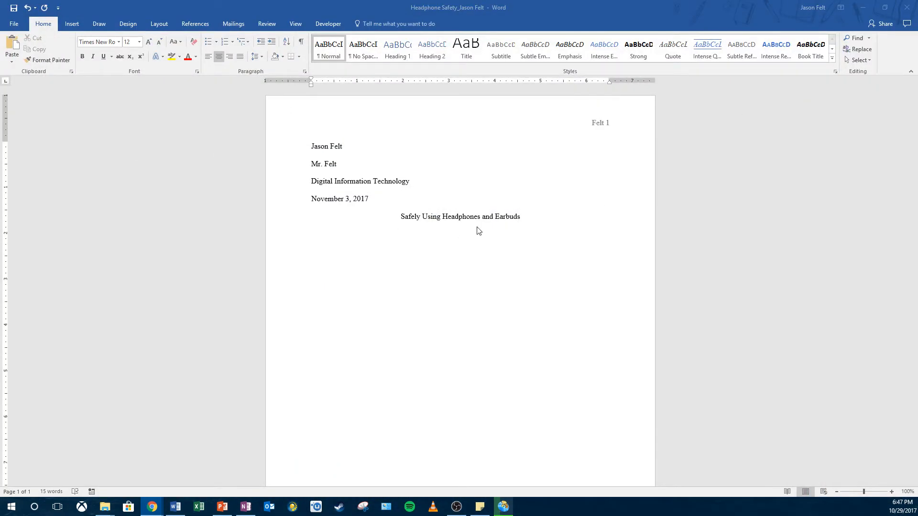
Start a new left-aligned paragraph below the title "Safely Using Headphones and Earbuds"
{"action": "left_click", "coordinate": [503, 222]}
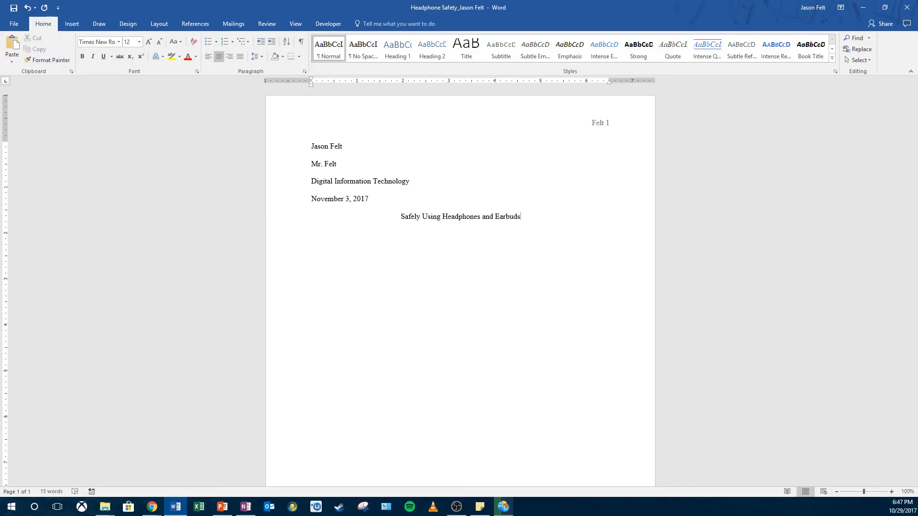
{"action": "left_click", "coordinate": [532, 222]}
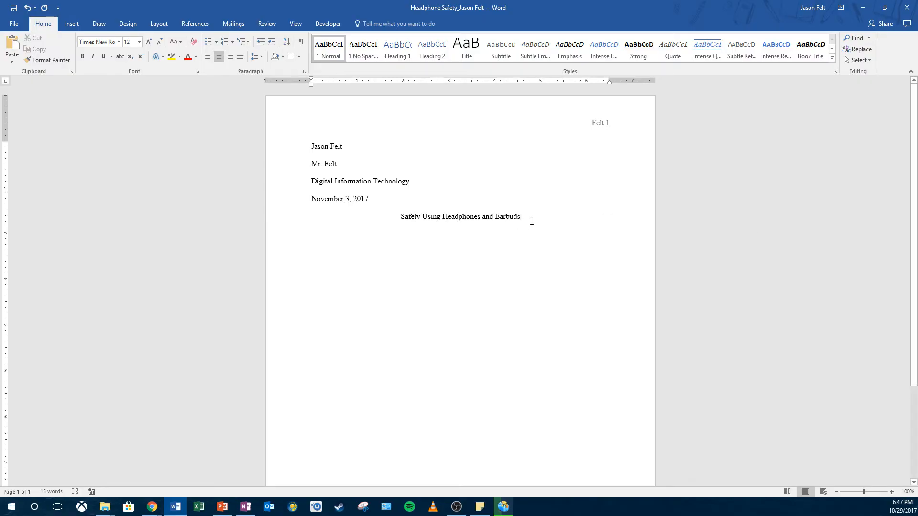
{"action": "key", "text": "Return"}
{"action": "key", "text": "ctrl+l"}
Set a 0.5-inch first-line indent for the empty paragraph below the title
{"action": "left_click", "coordinate": [303, 23]}
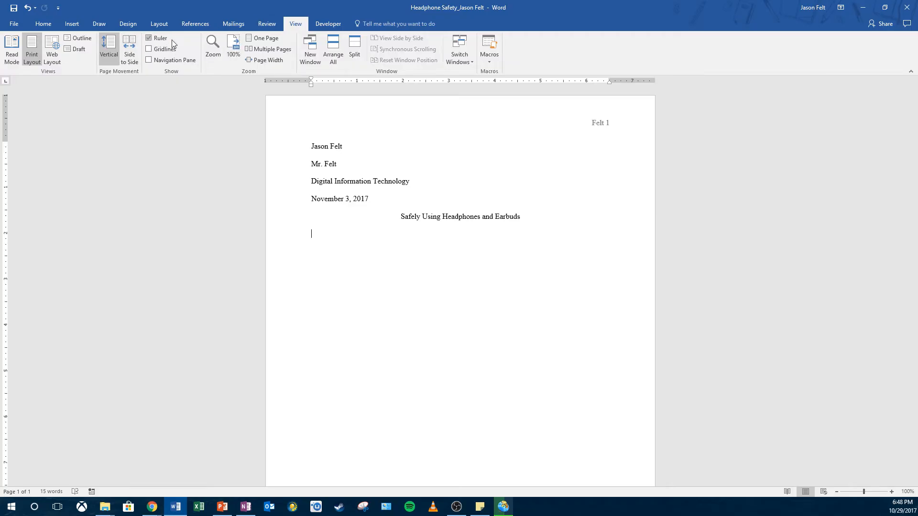
{"action": "left_click", "coordinate": [44, 24]}
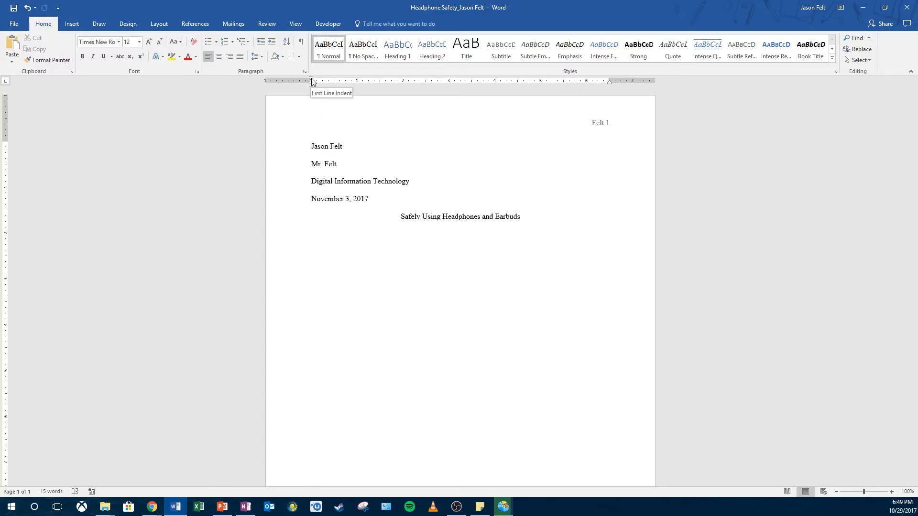
{"action": "left_click_drag", "start_coordinate": [311, 78], "coordinate": [334, 82]}
Write "People often listen to sound from their computers or portable devices through headphones or earbuds. Headphones cover or are placed outside of teh"
{"action": "type", "text": "People"}
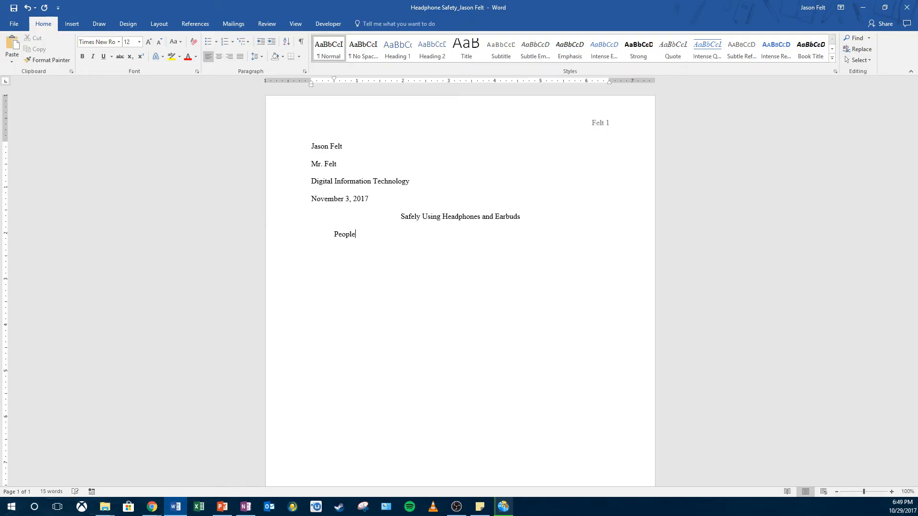
{"action": "type", "text": " often listen to sound from their computers or por"}
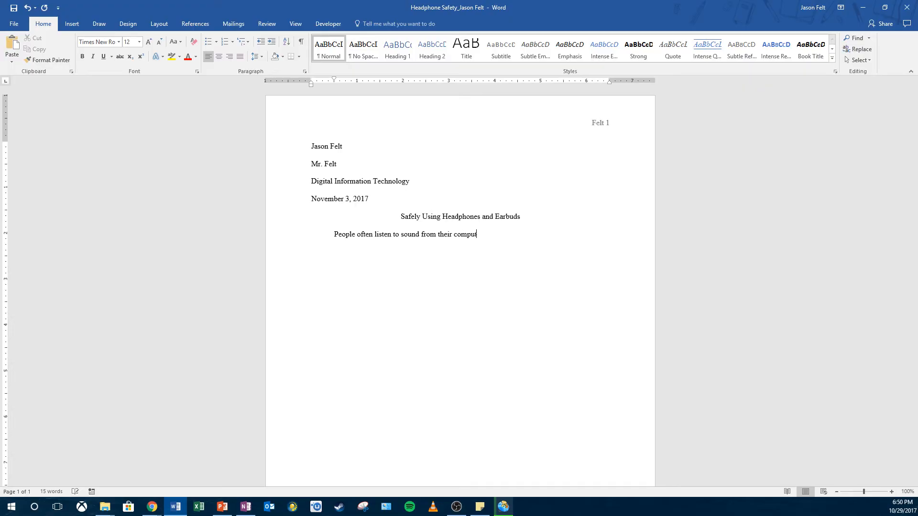
{"action": "type", "text": "e devices through headphones"}
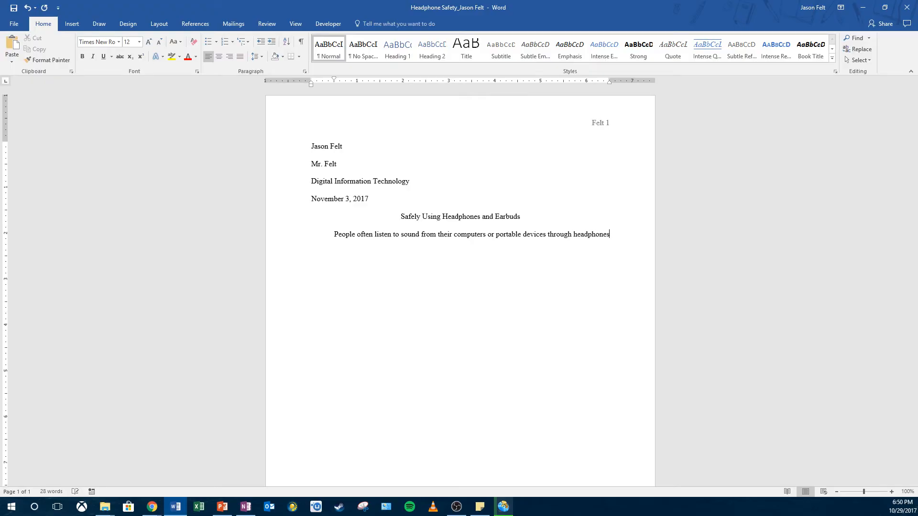
{"action": "type", "text": " or earbuds. Headphones cover or are placed outside of teh"}
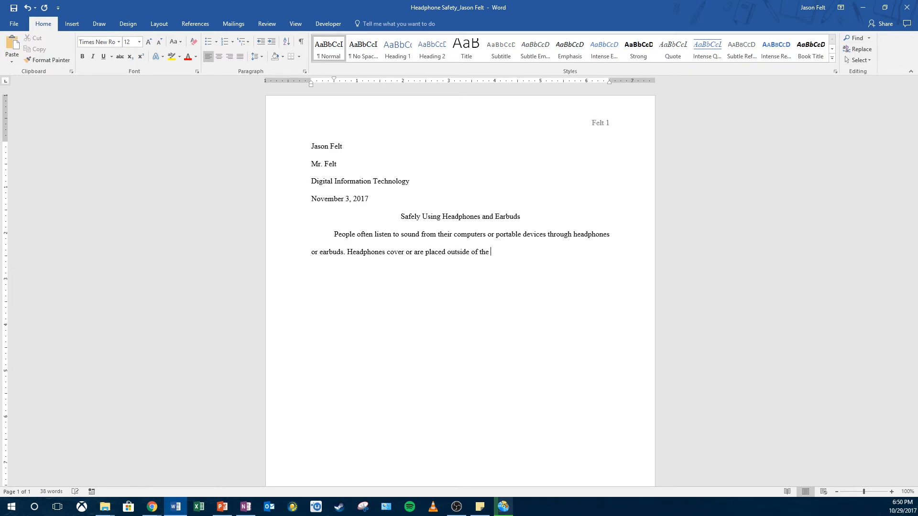
Retype the last words as "of the" and complete the sentence with "ear, whereas earbuds rest inside the ear canal."
{"action": "key", "text": "BackSpace"}
{"action": "key", "text": "BackSpace"}
{"action": "key", "text": "BackSpace"}
{"action": "type", "text": "eh"}
{"action": "key", "text": "BackSpace"}
{"action": "key", "text": "BackSpace"}
{"action": "key", "text": "BackSpace"}
{"action": "key", "text": "BackSpace"}
{"action": "key", "text": "BackSpace"}
{"action": "key", "text": "BackSpace"}
{"action": "key", "text": "BackSpace"}
{"action": "type", "text": "of the"}
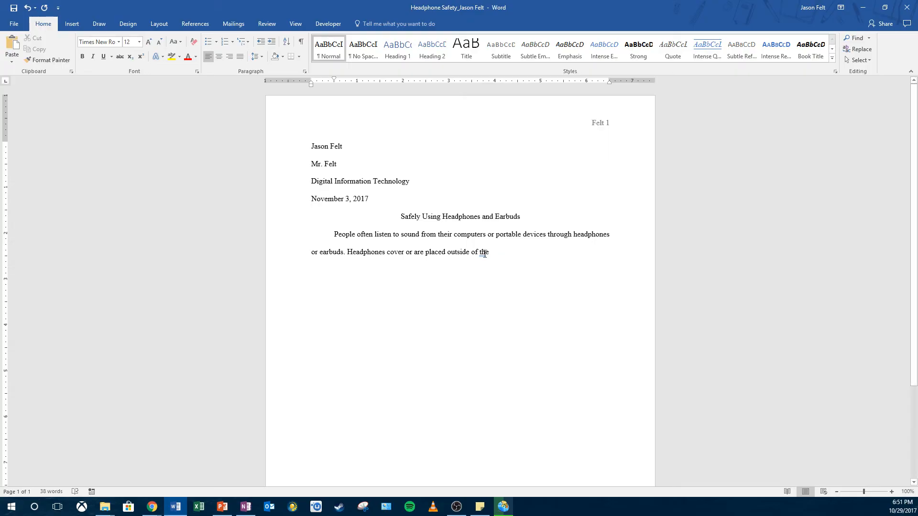
{"action": "type", "text": "ar"}
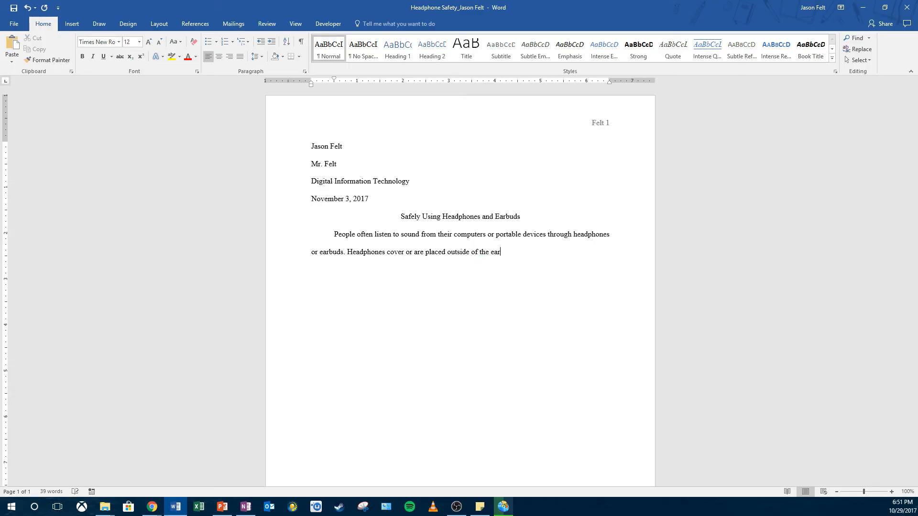
{"action": "type", "text": ", whereas earbuds rest inside the ear cand"}
{"action": "key", "text": "BackSpace"}
{"action": "type", "text": "al."}
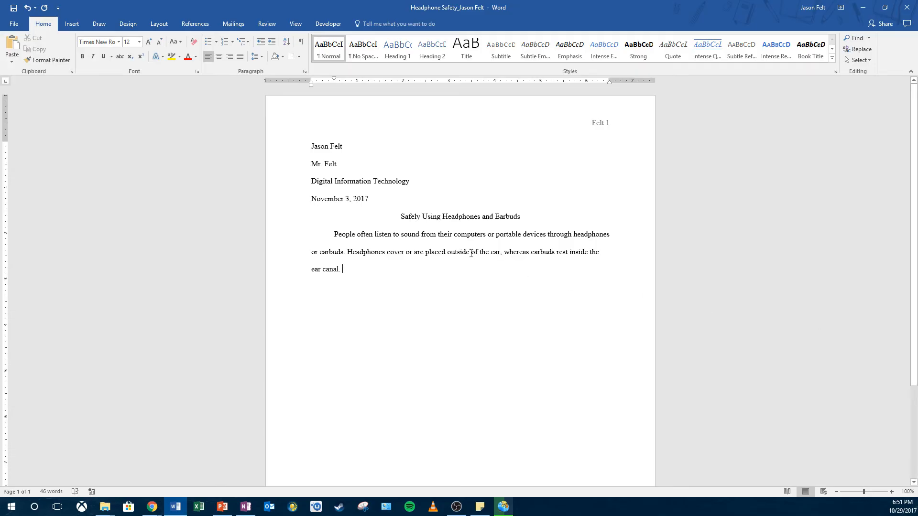
Try to define an AutoCorrect entry replacing "comptuer" with "computer", starting from the AutoCorrect options of the corrected word "the"
{"action": "mouse_move", "coordinate": [480, 257]}
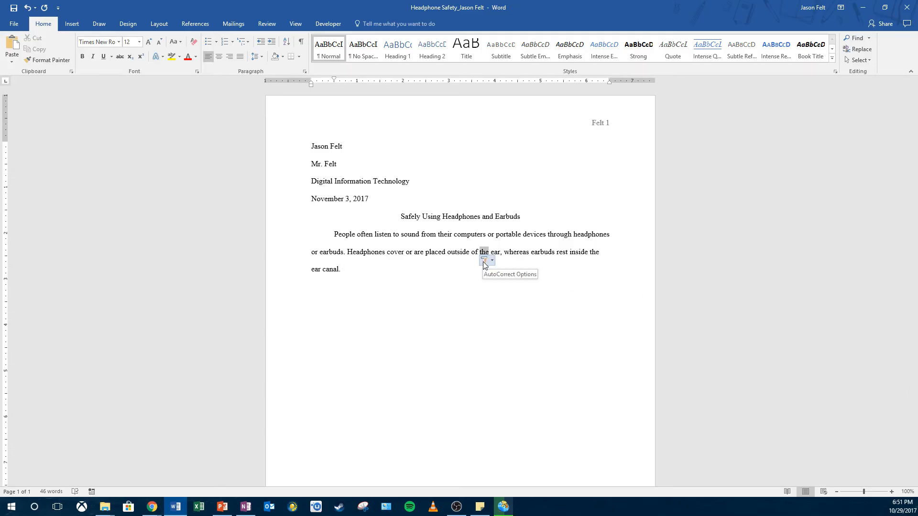
{"action": "left_click", "coordinate": [492, 263]}
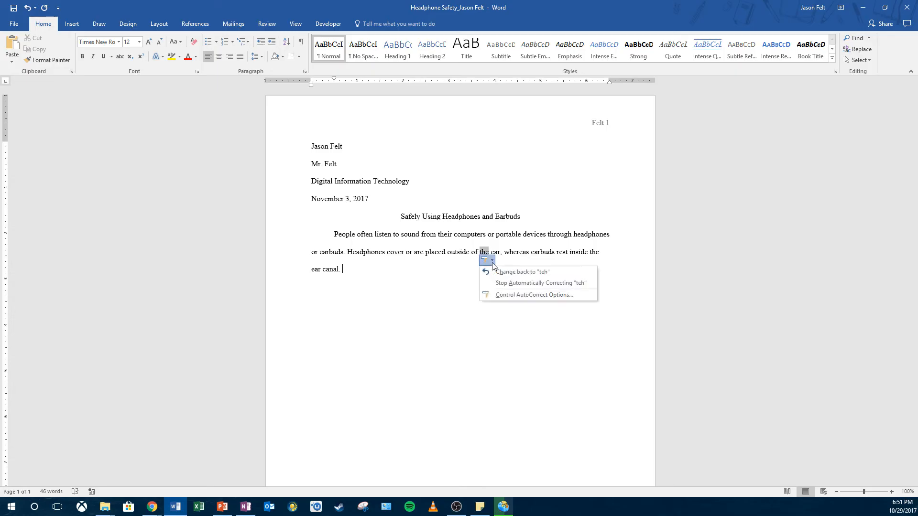
{"action": "left_click", "coordinate": [536, 295]}
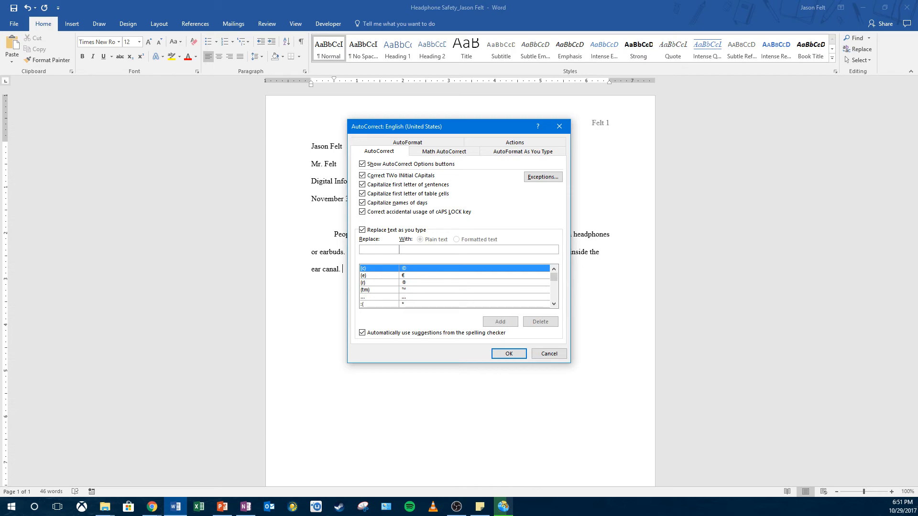
{"action": "type", "text": "compt"}
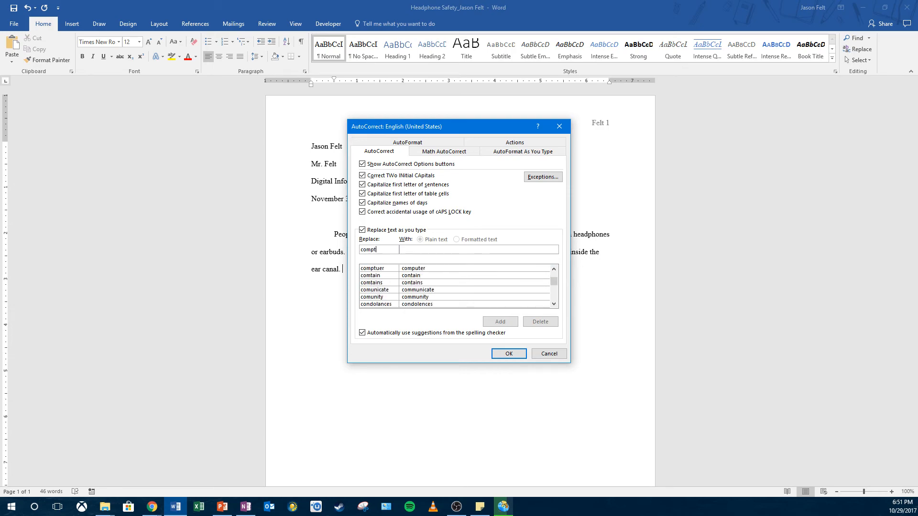
{"action": "type", "text": "uer"}
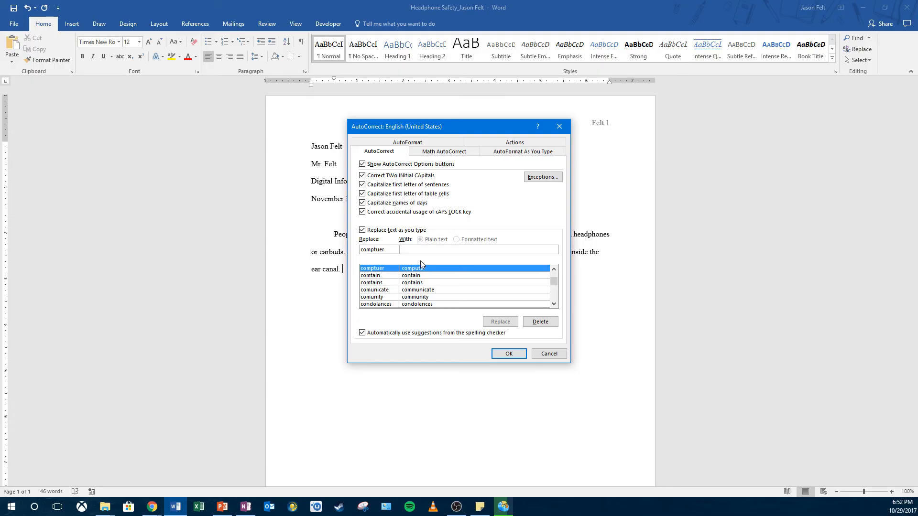
{"action": "type", "text": "computer"}
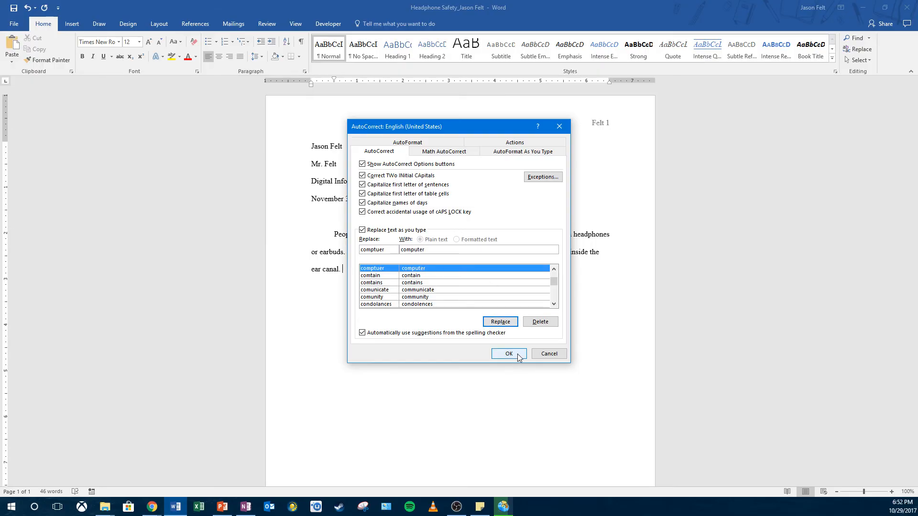
{"action": "left_click", "coordinate": [537, 359]}
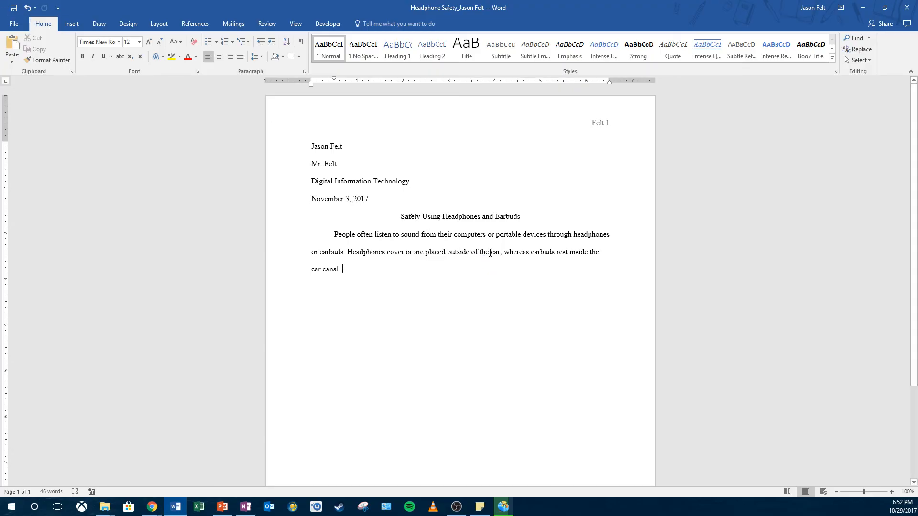
Review the Proofing settings in Word Options, where AutoCorrect and spelling and grammar checking are configured
{"action": "left_click", "coordinate": [19, 24]}
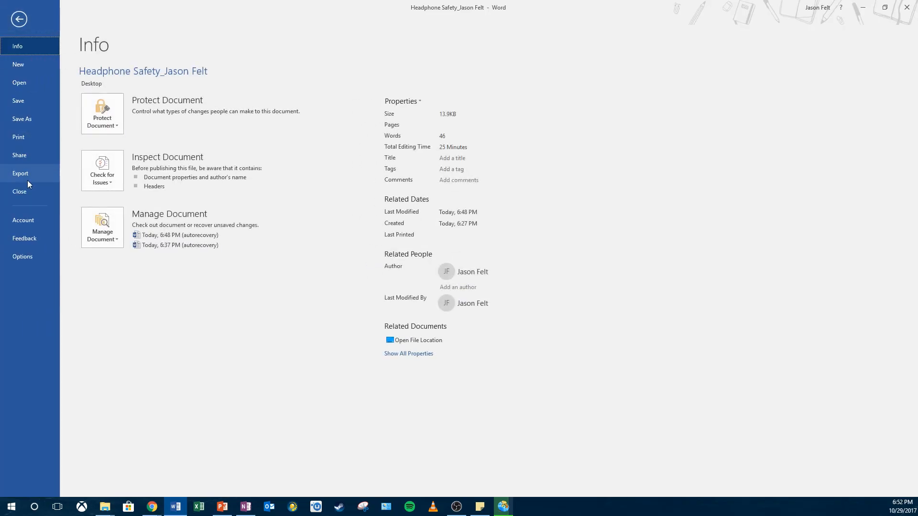
{"action": "left_click", "coordinate": [30, 252]}
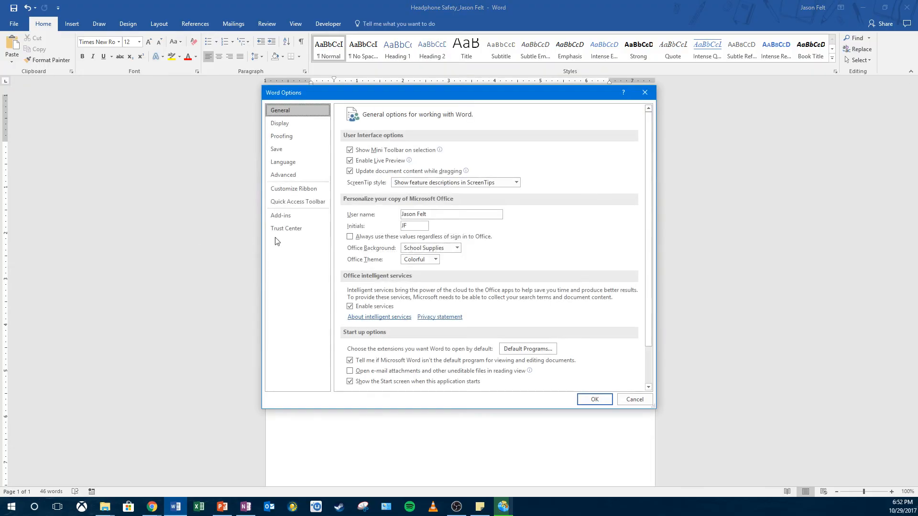
{"action": "left_click", "coordinate": [298, 136]}
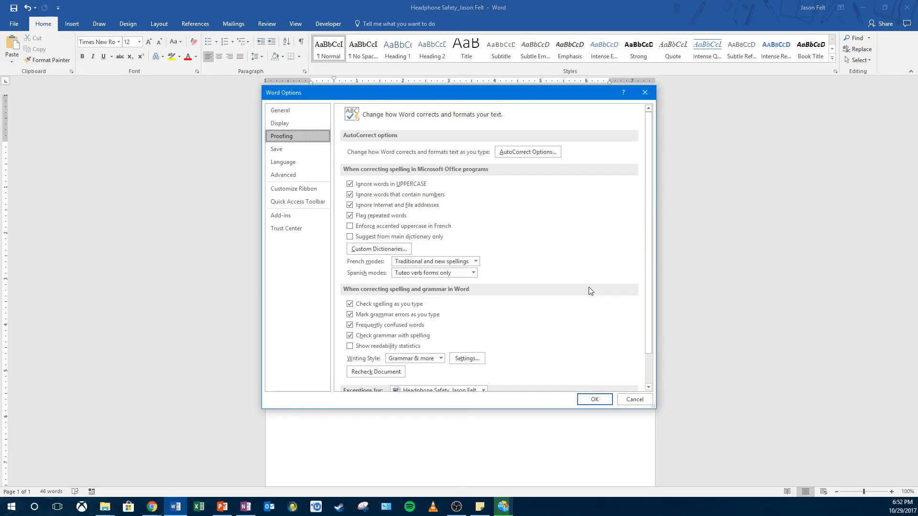
{"action": "left_click", "coordinate": [581, 401]}
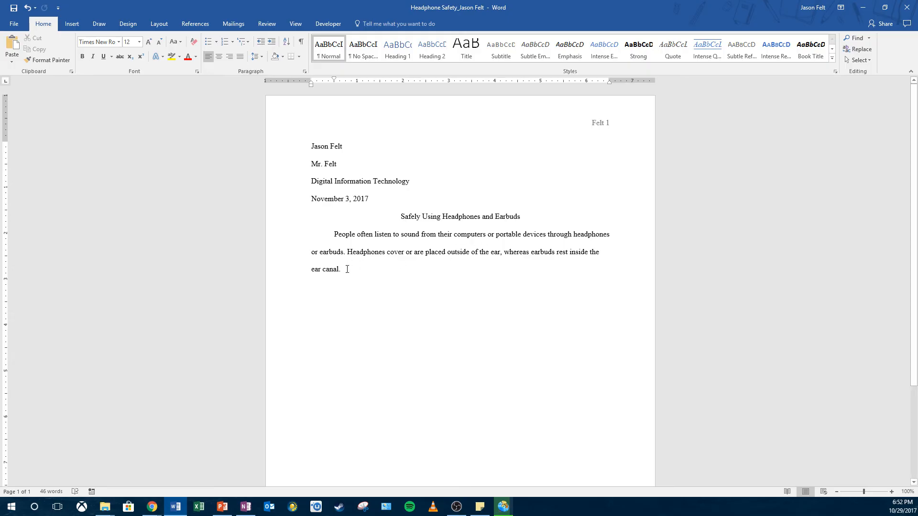
Continue the paragraph with "With these listening devices, only the individual wearing the device hears the sould.", keeping the deliberate misspelling
{"action": "type", "text": "With these l"}
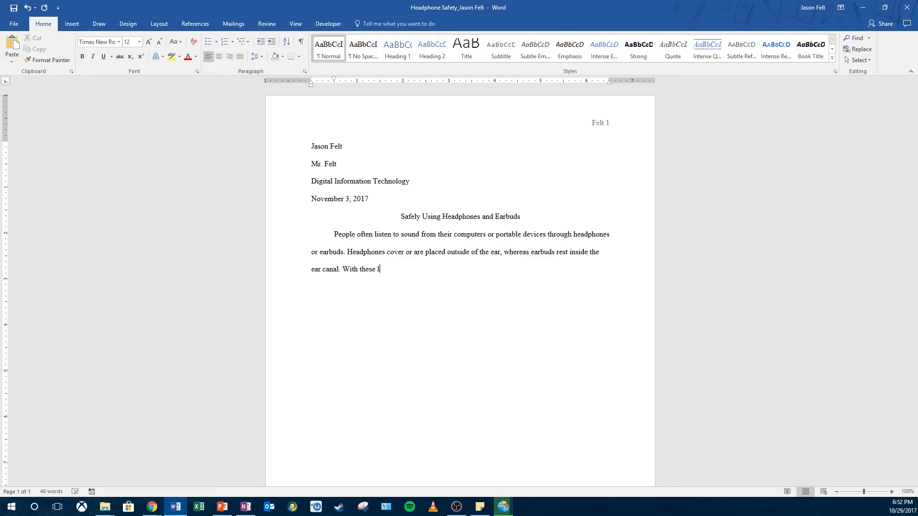
{"action": "type", "text": "istening devices, onlt"}
{"action": "key", "text": "BackSpace"}
{"action": "key", "text": "BackSpace"}
{"action": "type", "text": "y the individual wearing t"}
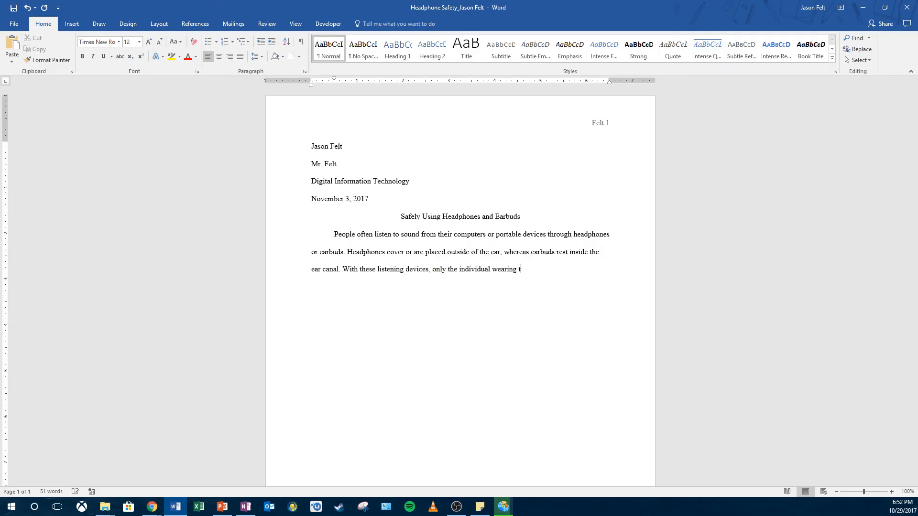
{"action": "type", "text": "he device hears the sou"}
{"action": "type", "text": "nd"}
{"action": "key", "text": "BackSpace"}
{"action": "key", "text": "BackSpace"}
{"action": "key", "text": "BackSpace"}
{"action": "type", "text": "uld "}
{"action": "type", "text": ". "}
Add the sentence "Using headphones or earbuds improperly can lead to permanent hearing loss." and begin the following one
{"action": "type", "text": "Using h"}
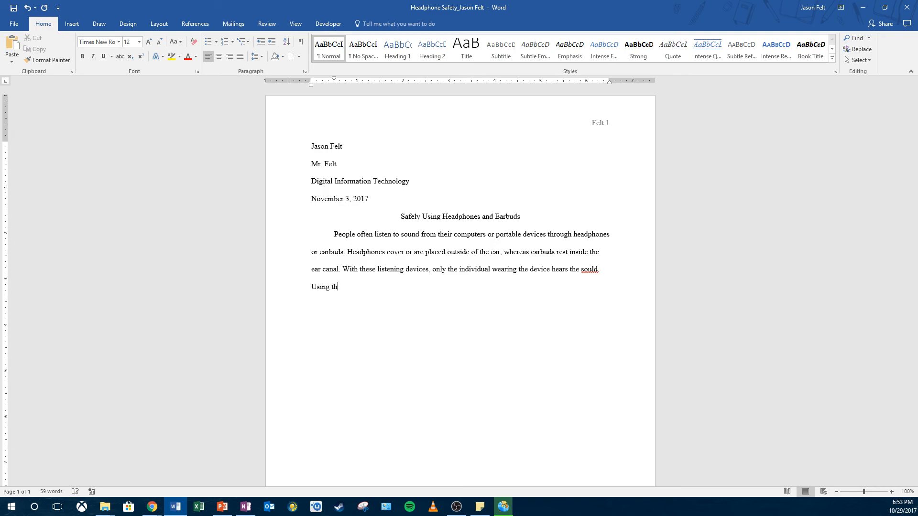
{"action": "type", "text": "eade"}
{"action": "type", "text": "hones or ea"}
{"action": "type", "text": "rbuds impr"}
{"action": "type", "text": "operly"}
{"action": "type", "text": " can lea"}
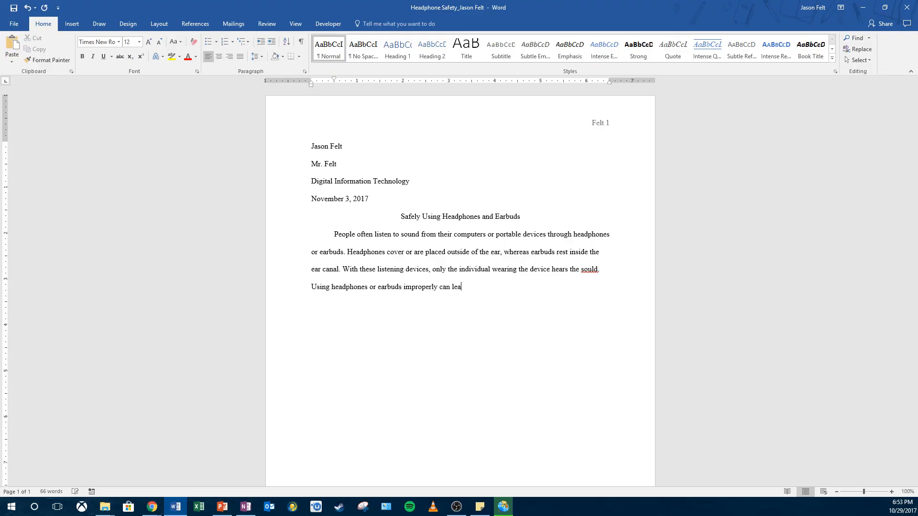
{"action": "type", "text": "d to permanent hearing loss. Ite"}
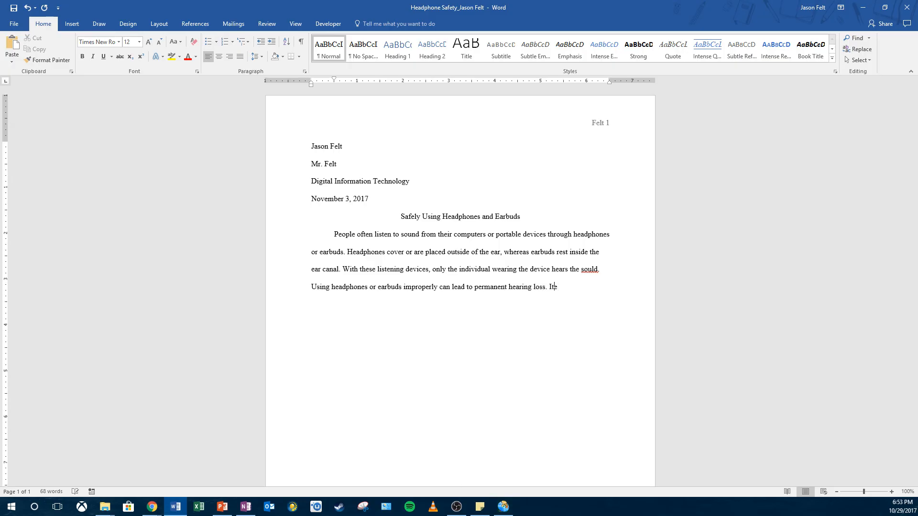
Complete the first paragraph's closing sentence: "Items that may protect hearing include quality of these devices and volume levels."
{"action": "type", "text": "ms that may protect "}
{"action": "type", "text": "hearing lo"}
{"action": "key", "text": "BackSpace"}
{"action": "key", "text": "BackSpace"}
{"action": "type", "text": "include qualif"}
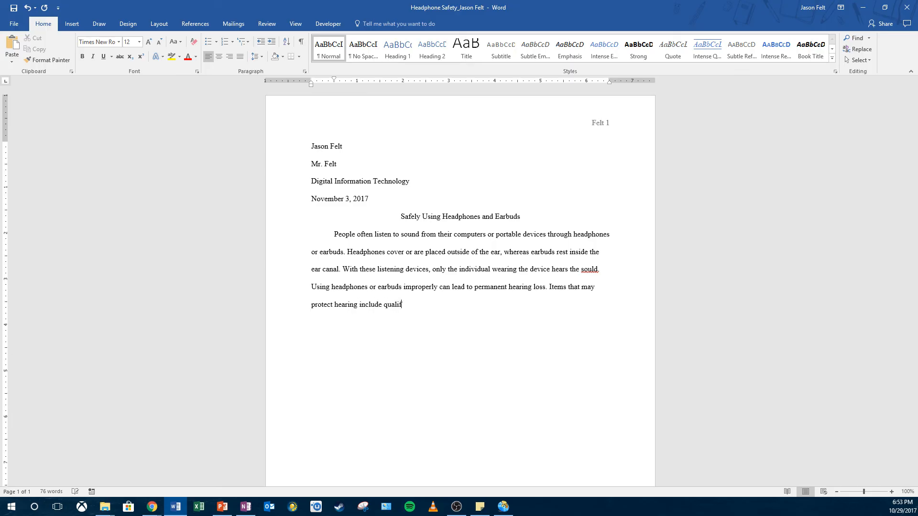
{"action": "type", "text": "ty"}
{"action": "type", "text": "y of de"}
{"action": "key", "text": "BackSpace"}
{"action": "key", "text": "BackSpace"}
{"action": "type", "text": "these devices and volume levels."}
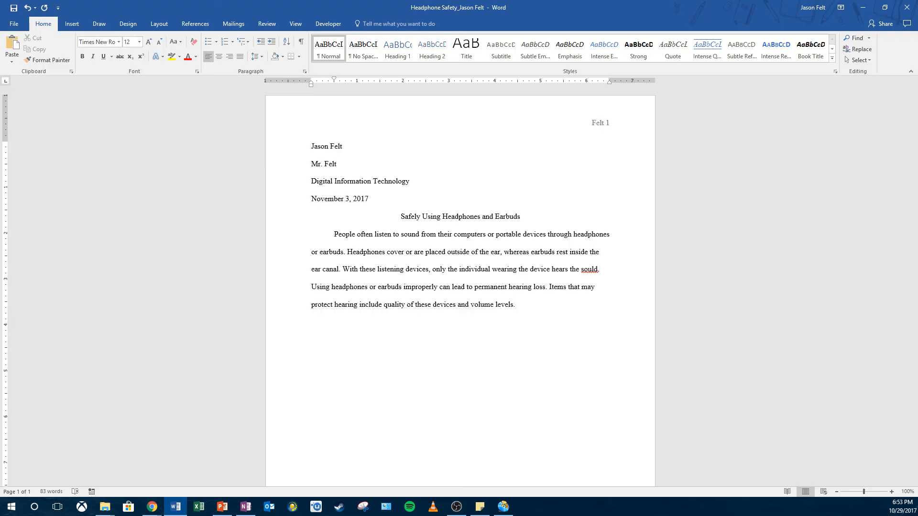
Start a second indented paragraph with "The features of certain headphones and earbuds can help to prevent hearing loss. Higher-"
{"action": "scroll", "coordinate": [593, 247], "scroll_direction": "down", "scroll_amount": 1}
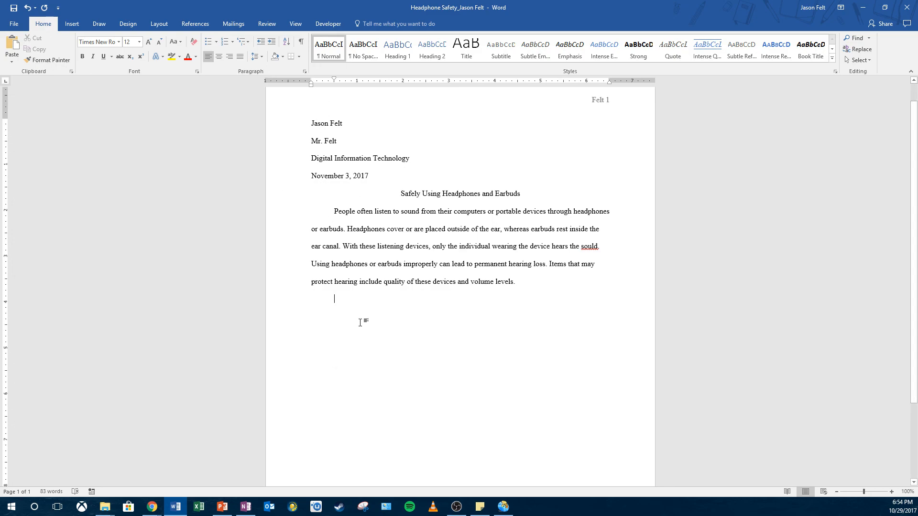
{"action": "type", "text": "The features"}
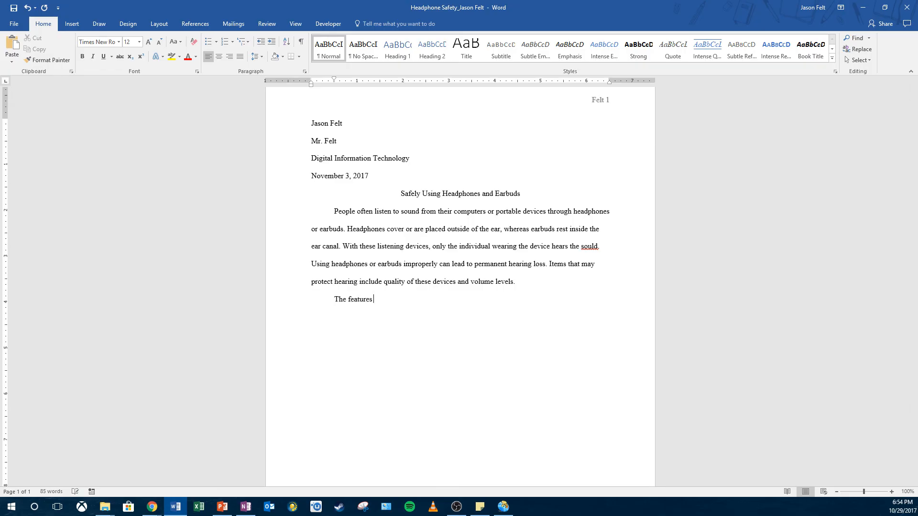
{"action": "type", "text": " of certain headphones and earbuds can he"}
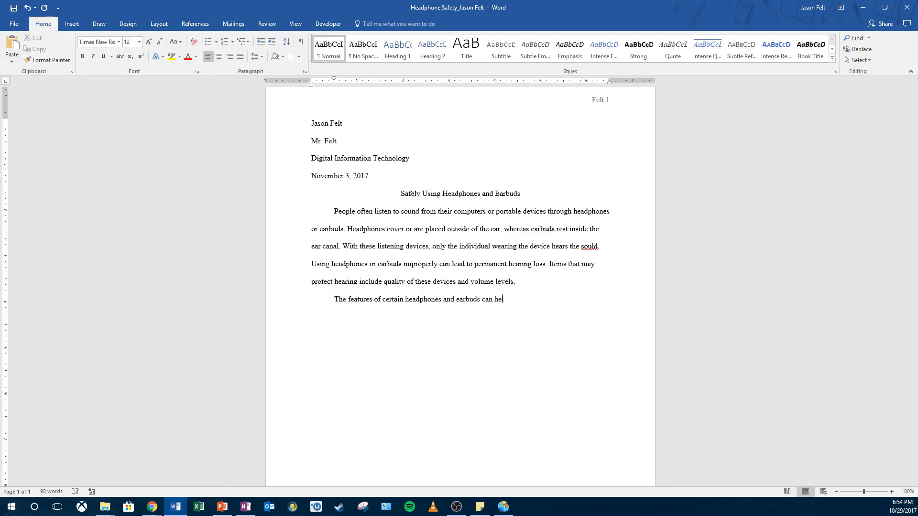
{"action": "type", "text": "lp to prevent hearing loss. Higher-"}
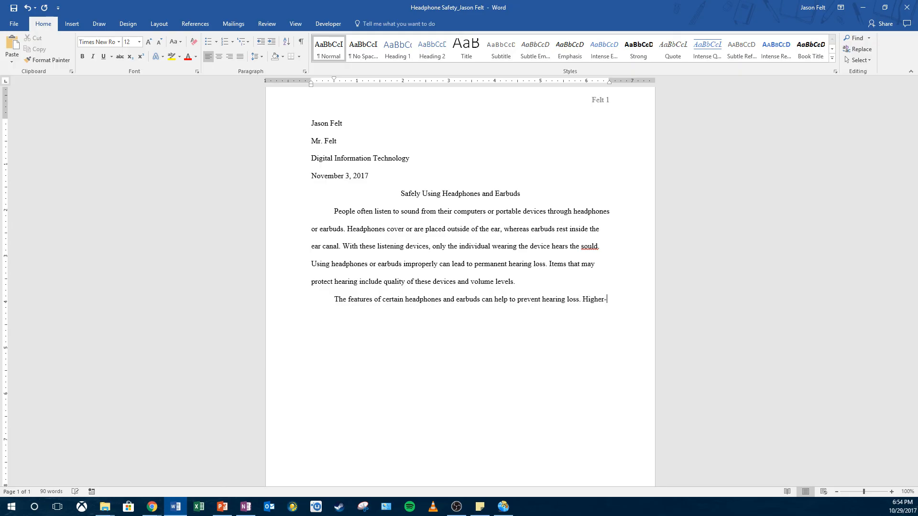
Continue the second paragraph with "quality headphones and earbuds tend to produce a clearer sound, enabling wearers to listen at a lower volume"
{"action": "type", "text": "quality headphones and earbuds tend to produce "}
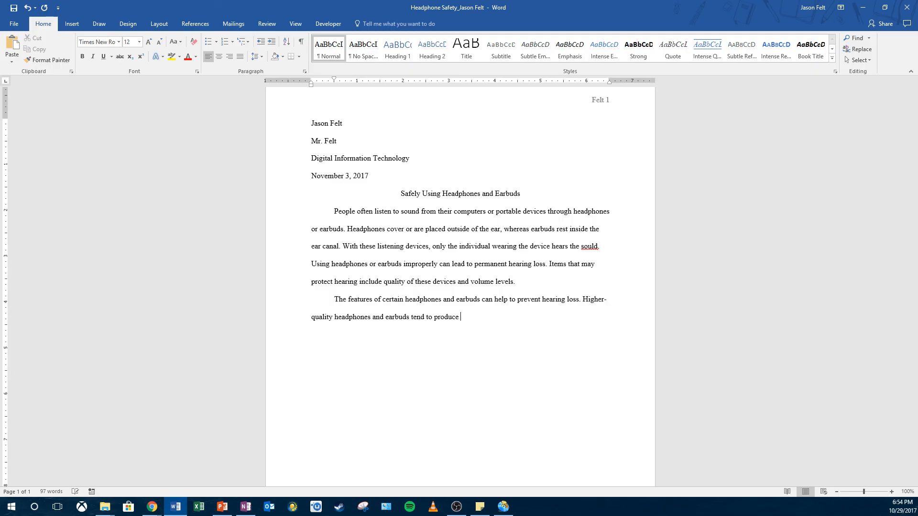
{"action": "type", "text": "a clearer sound, enabling wear"}
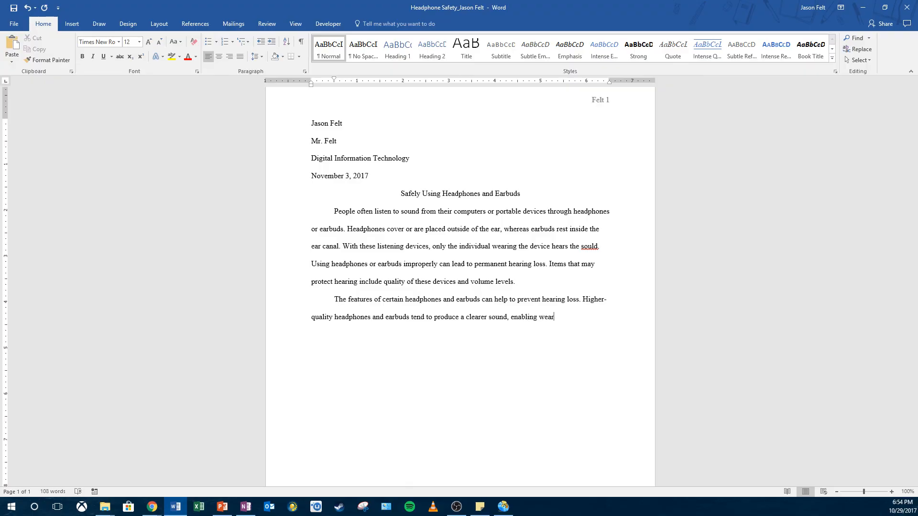
{"action": "type", "text": "ers to listen at a lower volume"}
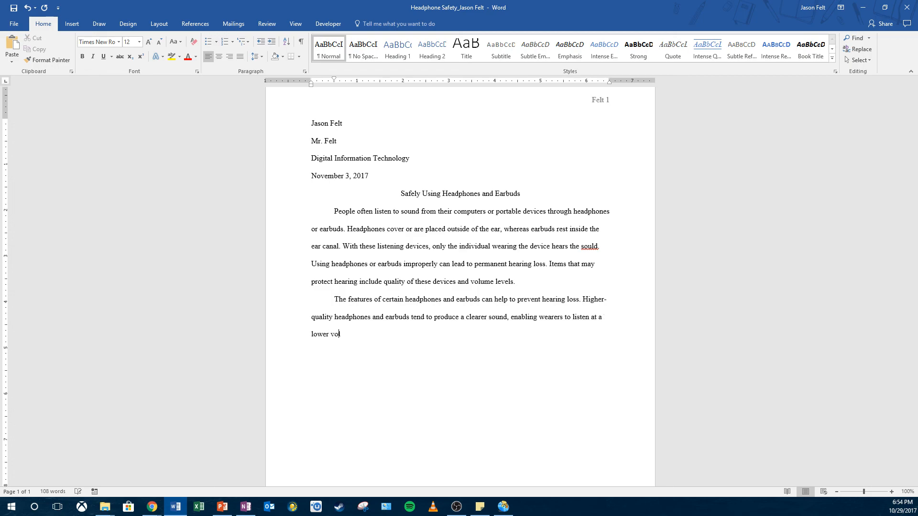